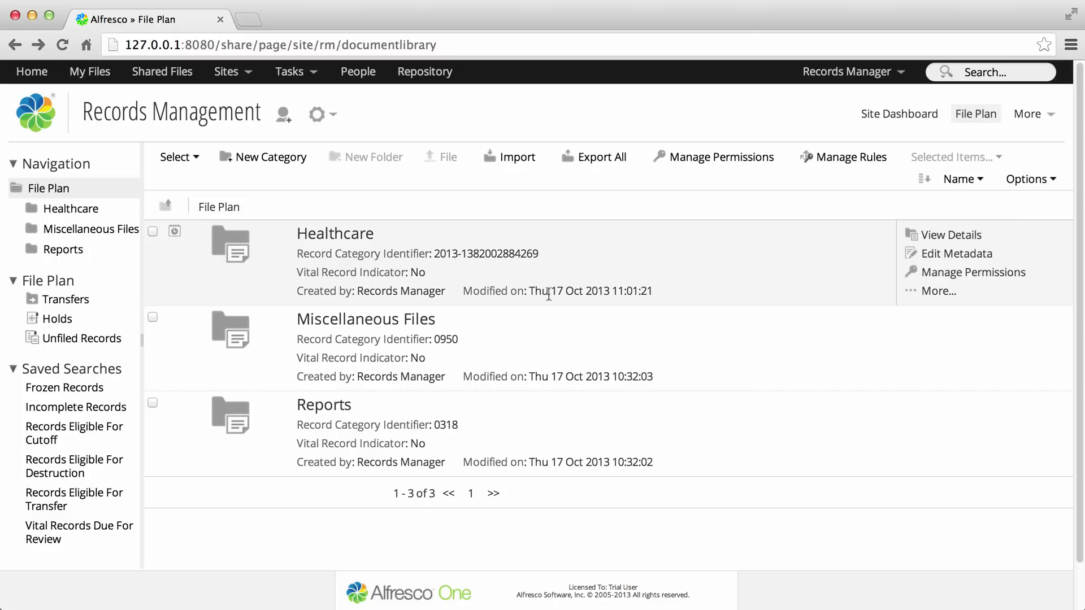
# Step: Open the Healthcare category and go to its Manage Permissions page
pyautogui.click(362, 237)
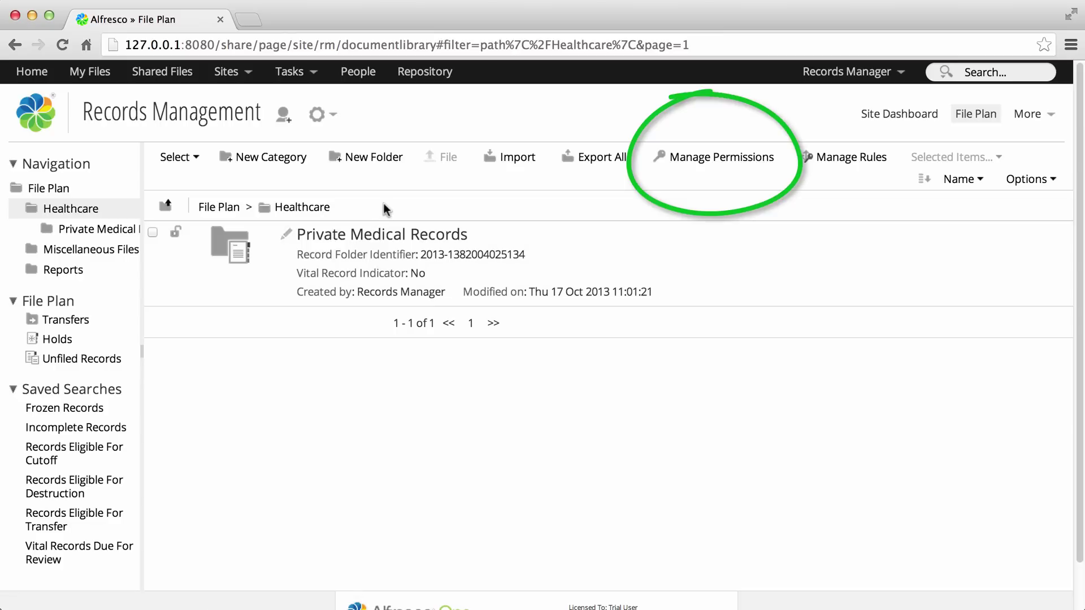
pyautogui.click(702, 159)
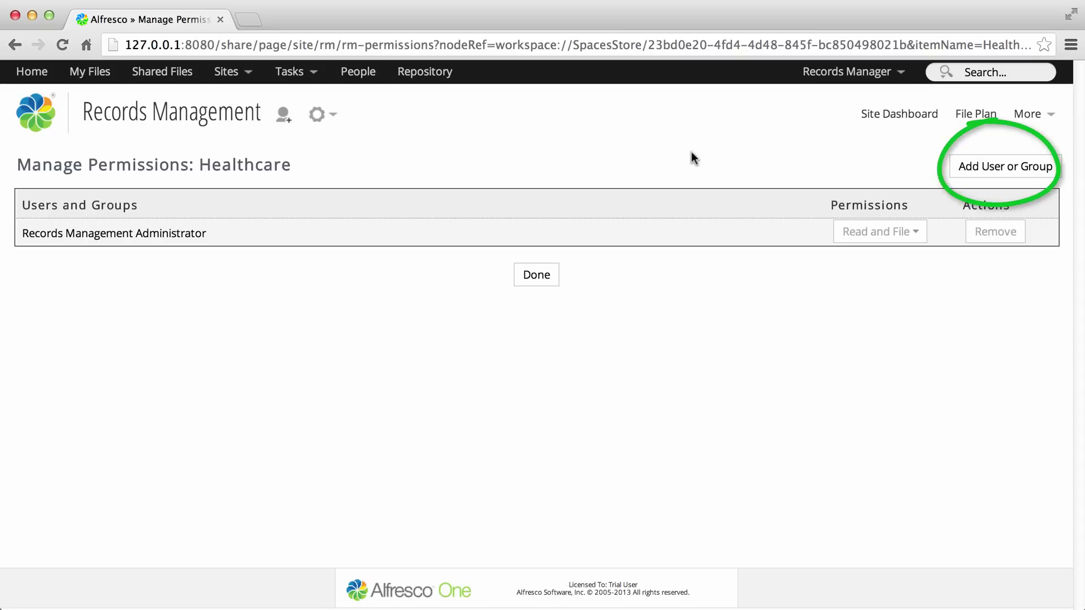
# Step: Search users and groups for 'record' to add to Healthcare's permissions
pyautogui.click(958, 170)
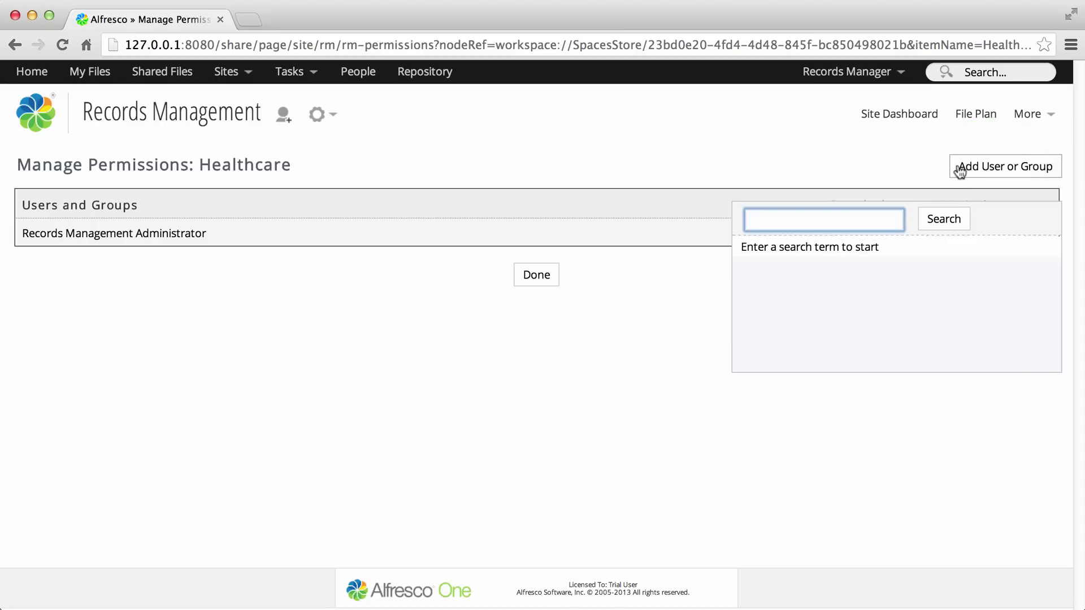
pyautogui.write('rec')
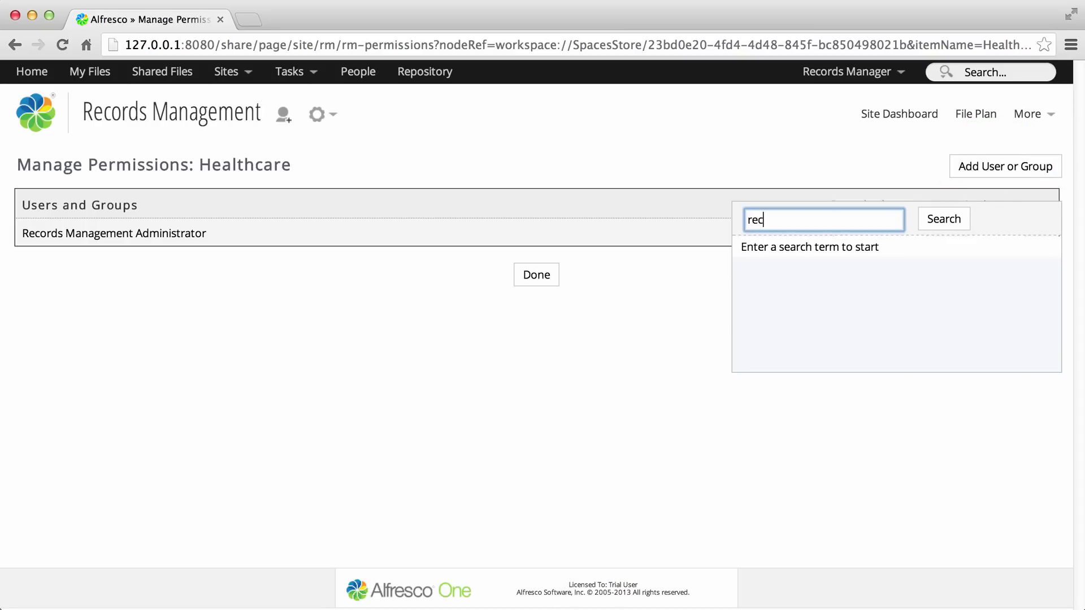
pyautogui.write('ord')
pyautogui.click(939, 219)
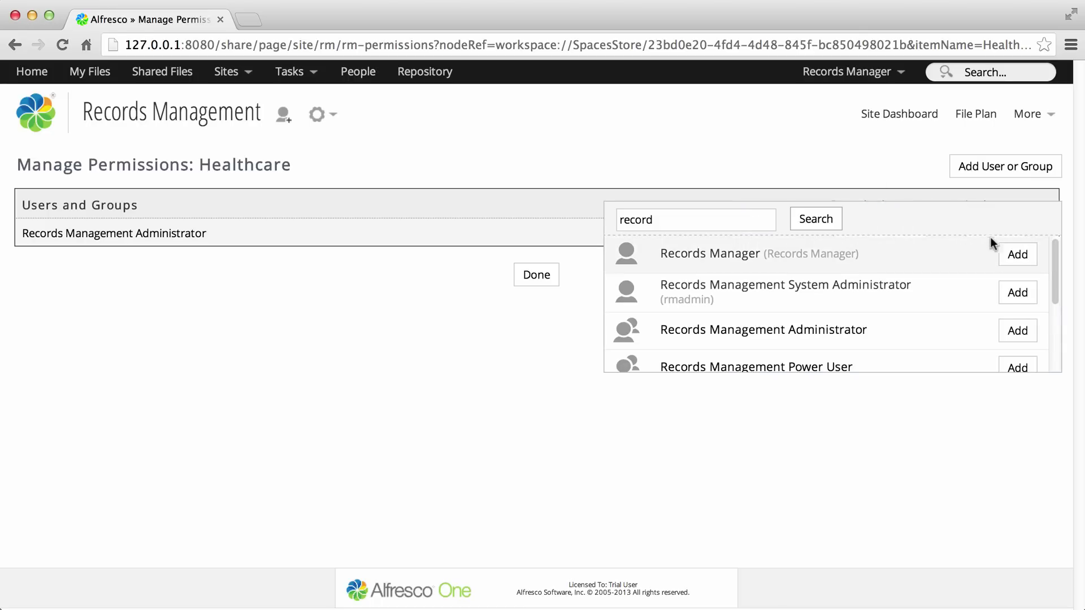
pyautogui.scroll(-5, 1054, 271)
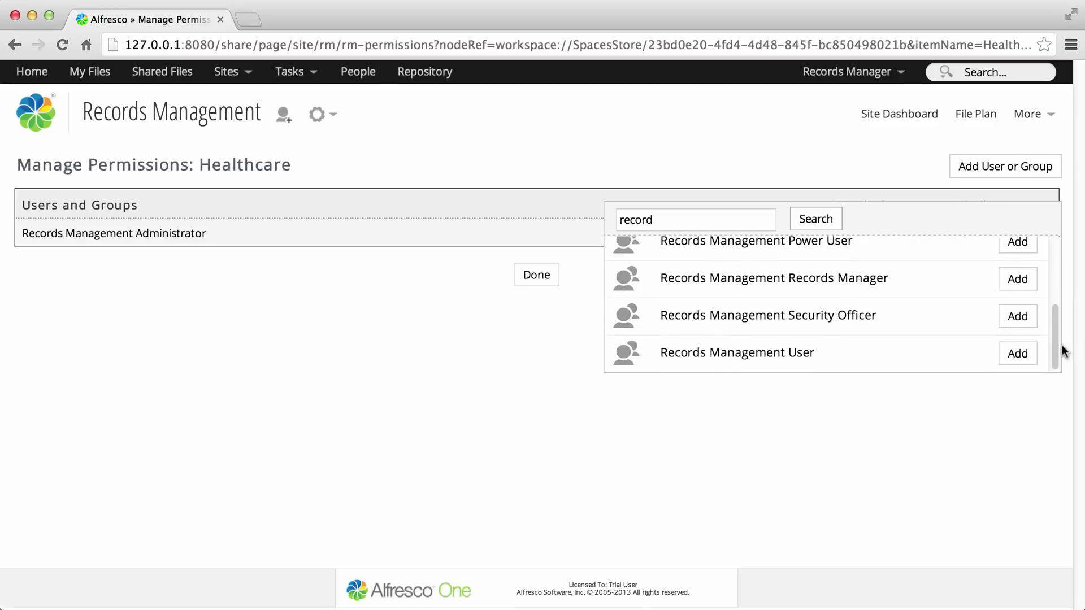
# Step: Add Records Management User to Healthcare, changing its access from Read Only to Read and File
pyautogui.click(1021, 354)
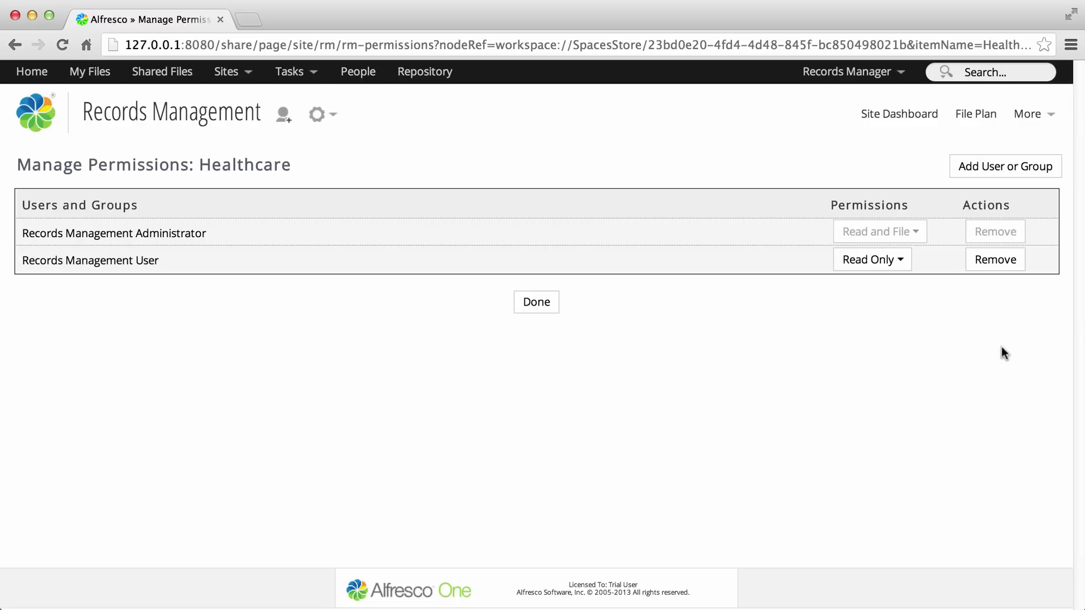
pyautogui.click(902, 264)
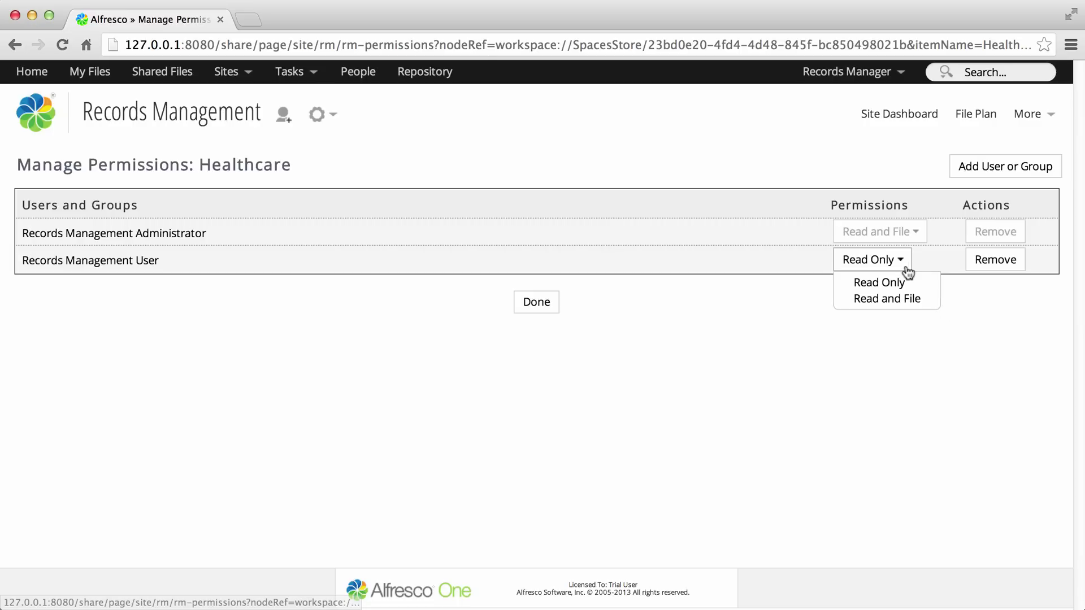
pyautogui.click(892, 300)
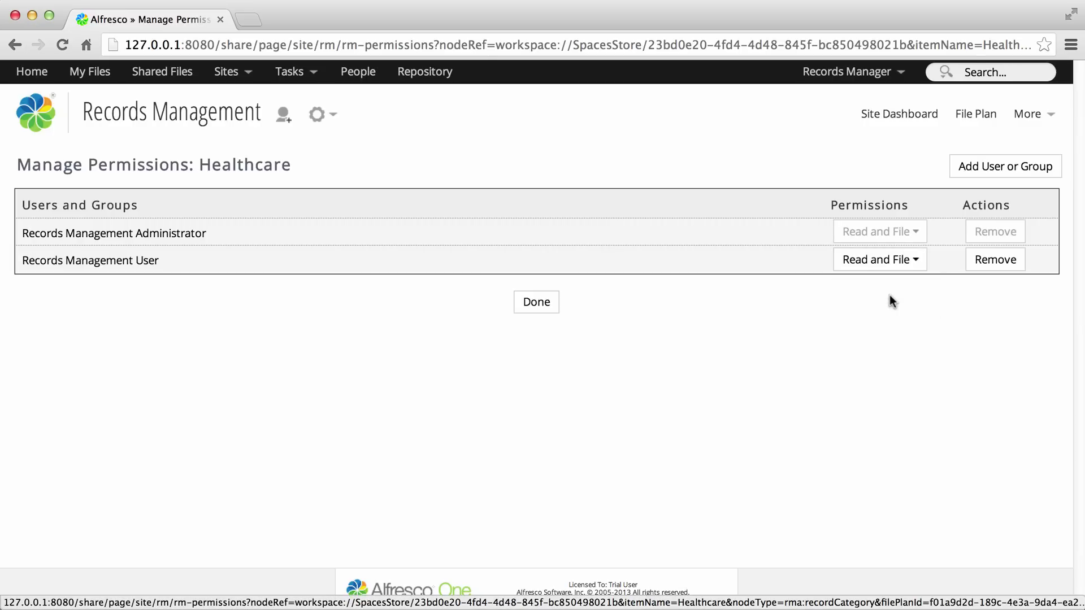